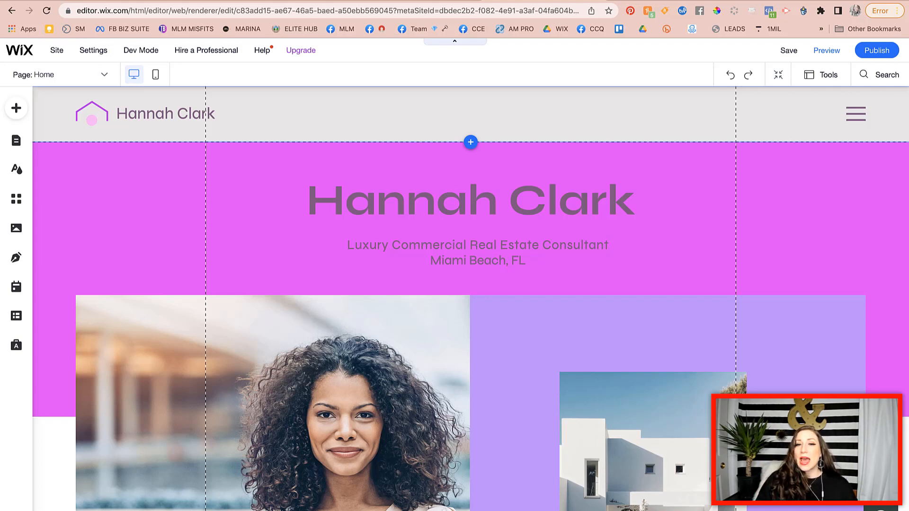
Step: Open the site design settings and start customizing the site's color and text theme
{"action": "left_click", "coordinate": [135, 235]}
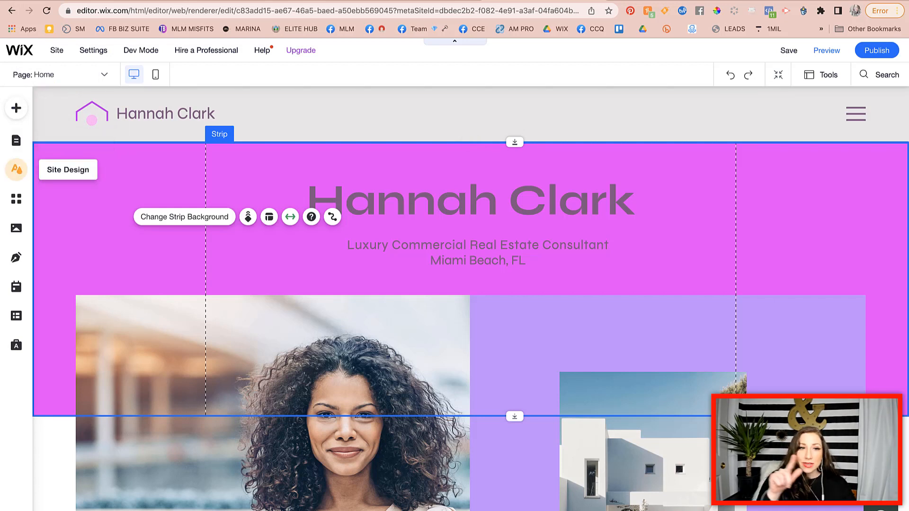
{"action": "left_click", "coordinate": [16, 169]}
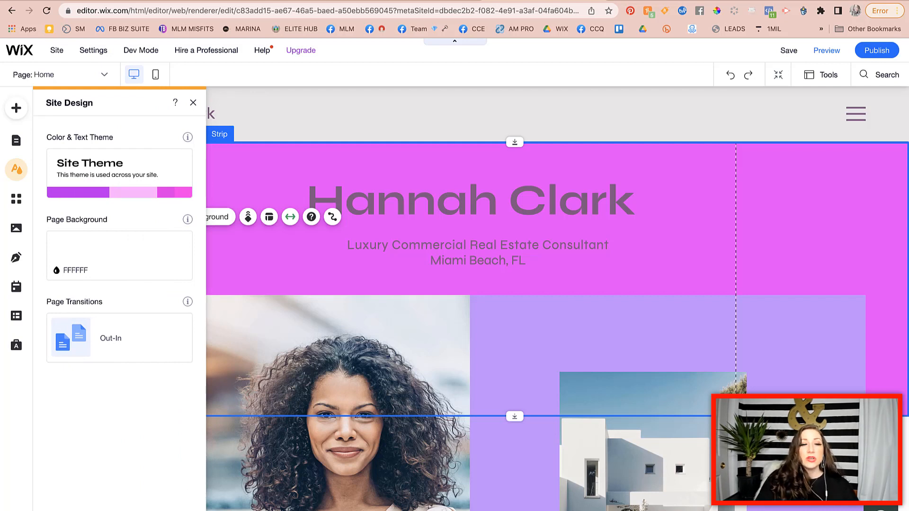
{"action": "mouse_move", "coordinate": [119, 256]}
{"action": "mouse_move", "coordinate": [120, 173]}
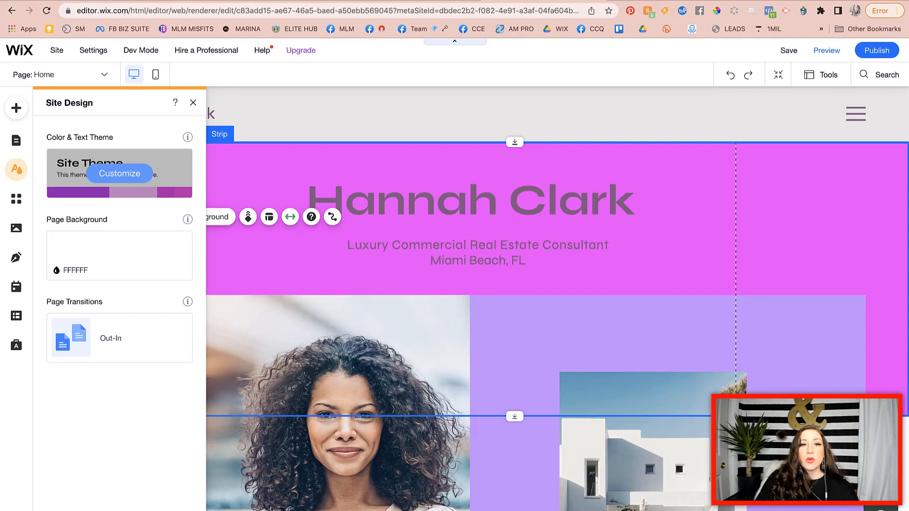
{"action": "left_click", "coordinate": [119, 174]}
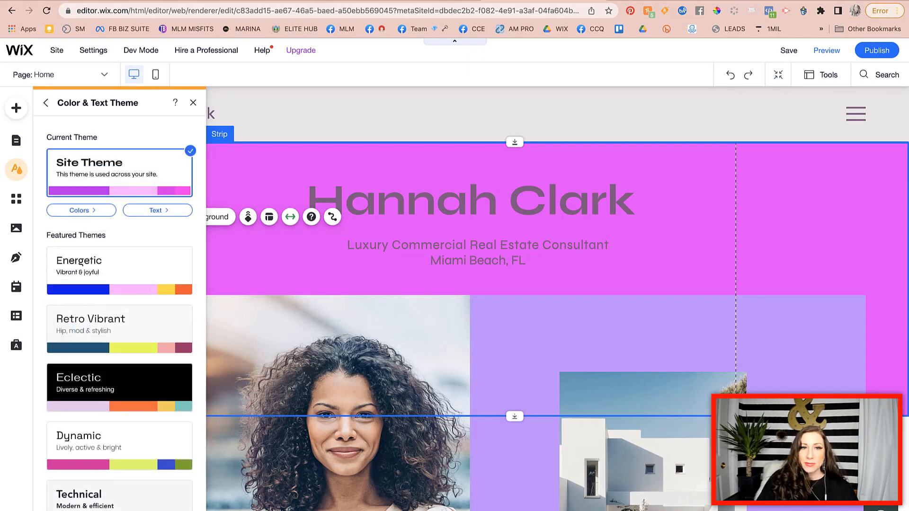
Step: Apply the featured Tangy color and text theme to the site
{"action": "scroll", "coordinate": [119, 260], "scroll_direction": "down", "scroll_amount": 12}
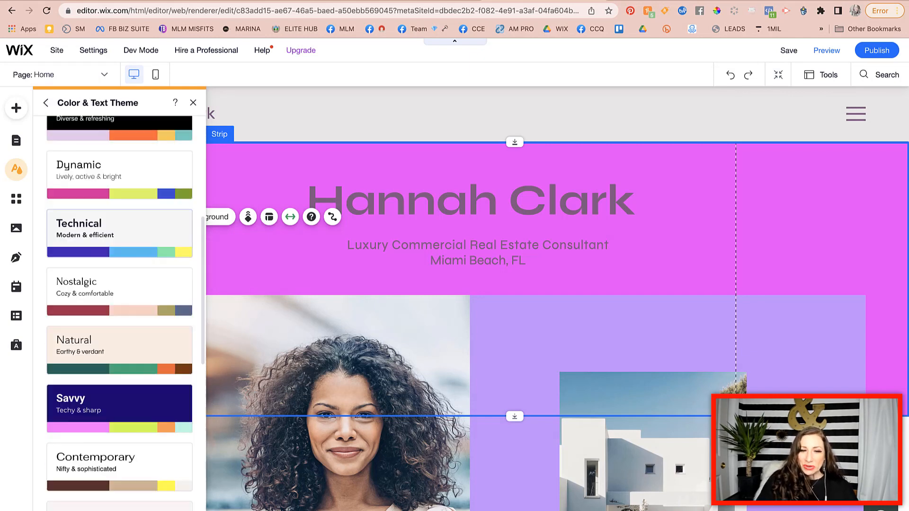
{"action": "scroll", "coordinate": [120, 262], "scroll_direction": "down", "scroll_amount": 2}
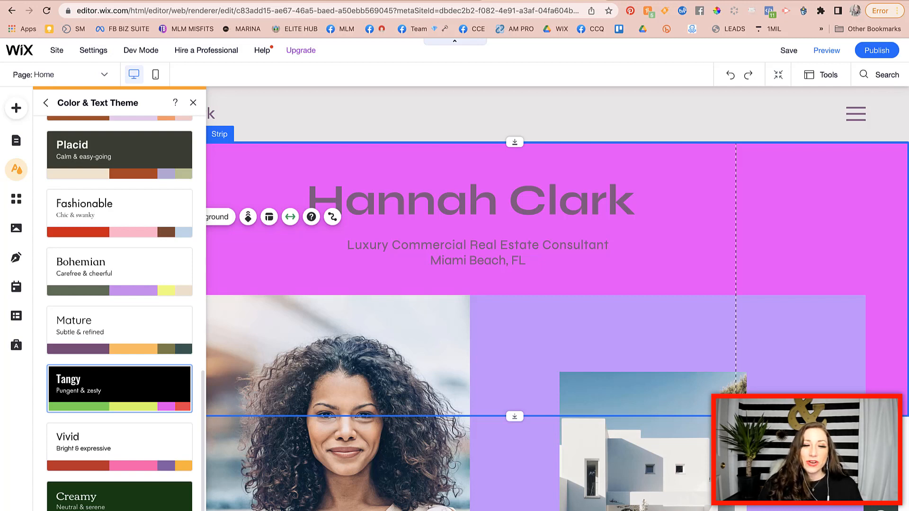
{"action": "left_click", "coordinate": [120, 389]}
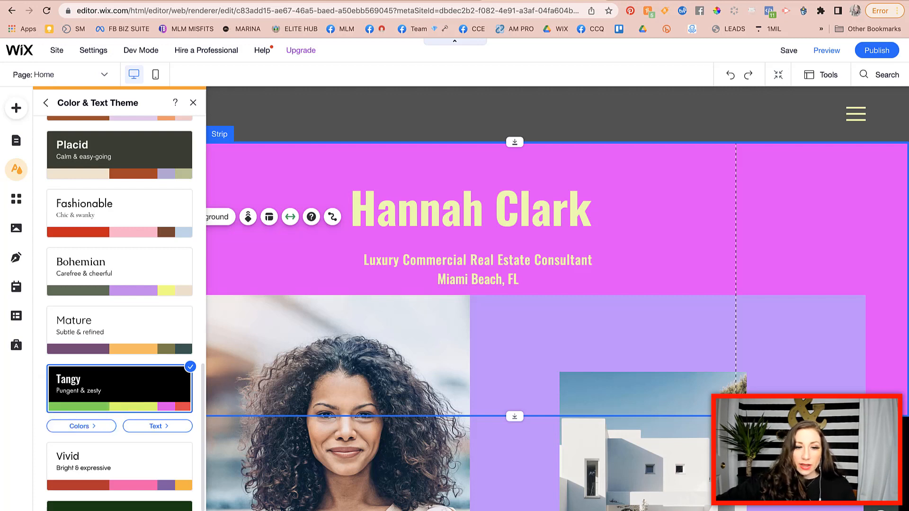
Step: Apply the featured Dynamic color and text theme to the site
{"action": "scroll", "coordinate": [118, 336], "scroll_direction": "up", "scroll_amount": 2}
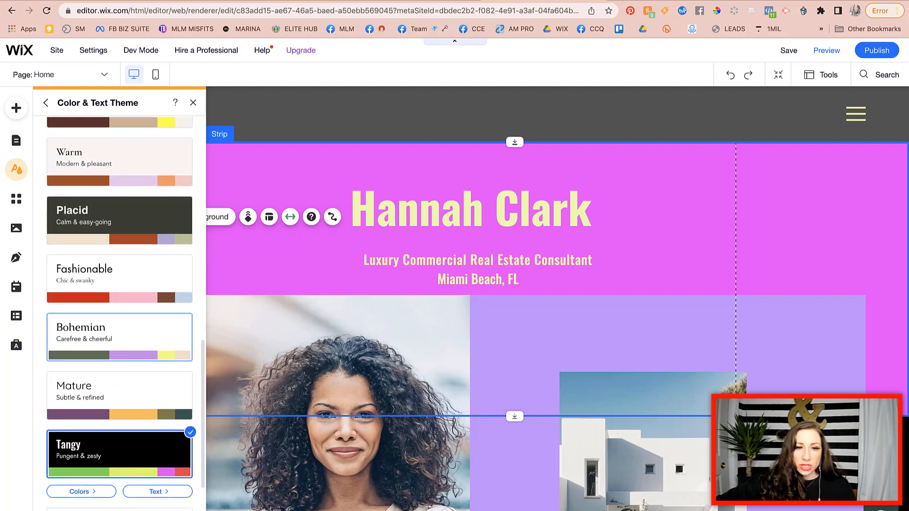
{"action": "scroll", "coordinate": [118, 343], "scroll_direction": "up", "scroll_amount": 8}
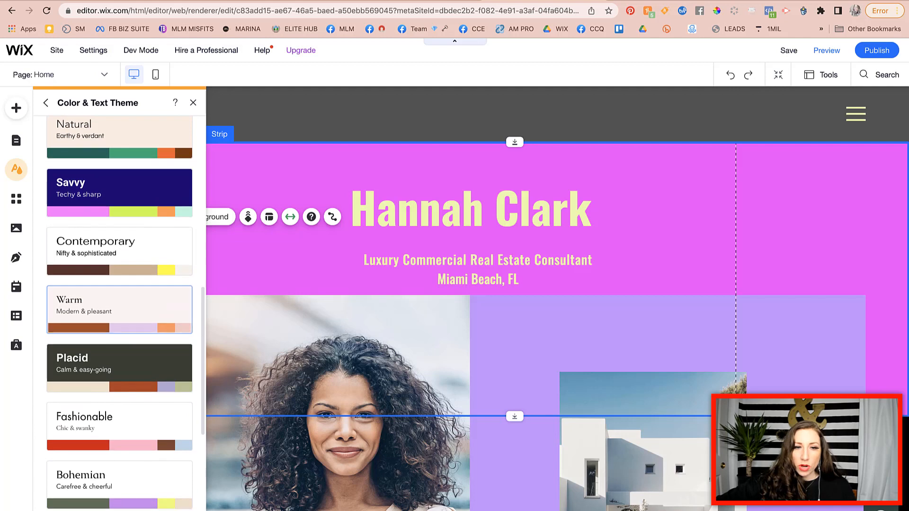
{"action": "scroll", "coordinate": [118, 343], "scroll_direction": "up", "scroll_amount": 3}
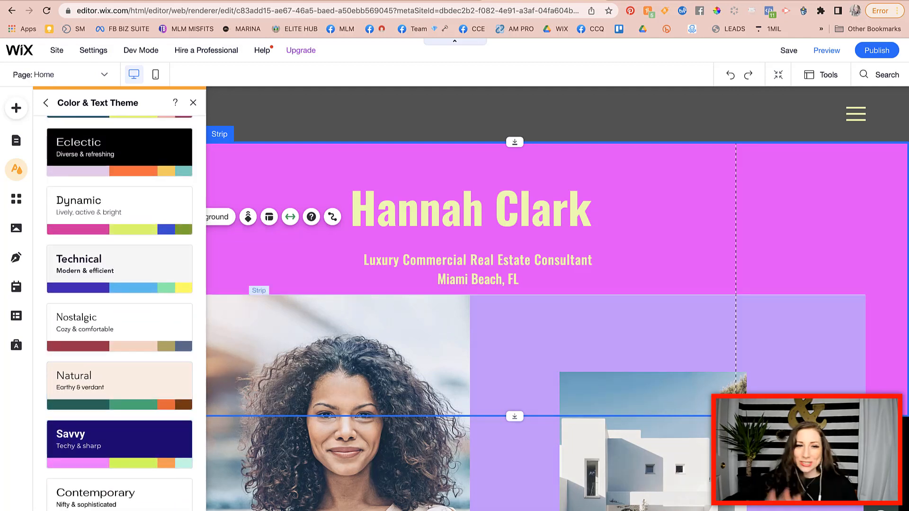
{"action": "left_click", "coordinate": [119, 210]}
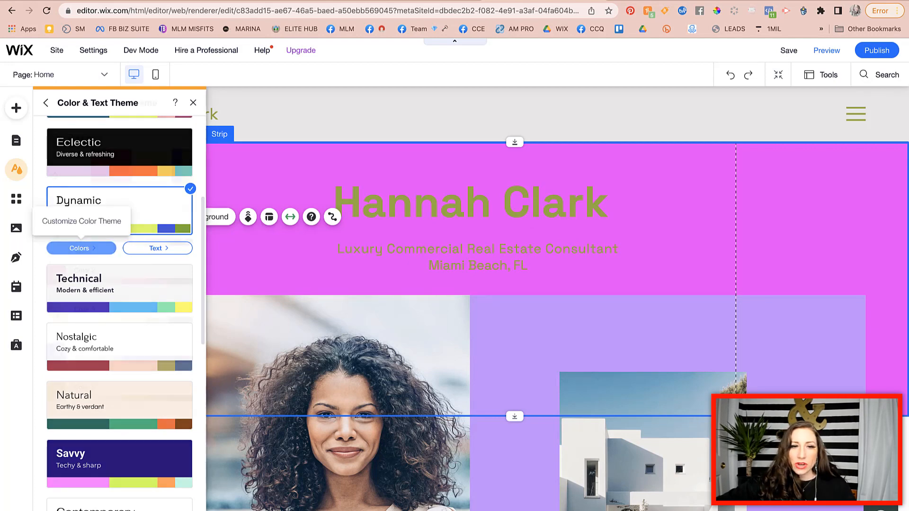
Step: Open the Dynamic theme's color customization and look through the featured color palettes without choosing one
{"action": "left_click", "coordinate": [80, 248]}
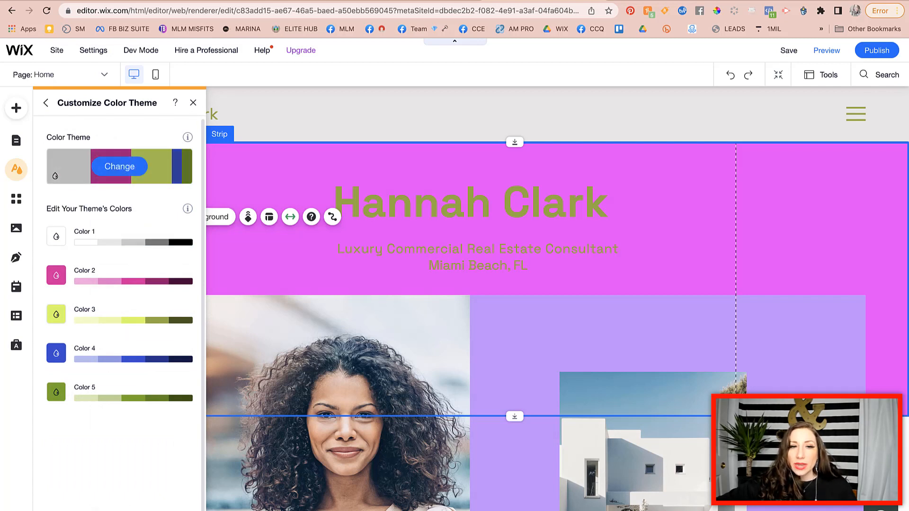
{"action": "left_click", "coordinate": [118, 166]}
{"action": "scroll", "coordinate": [119, 313], "scroll_direction": "down", "scroll_amount": 10}
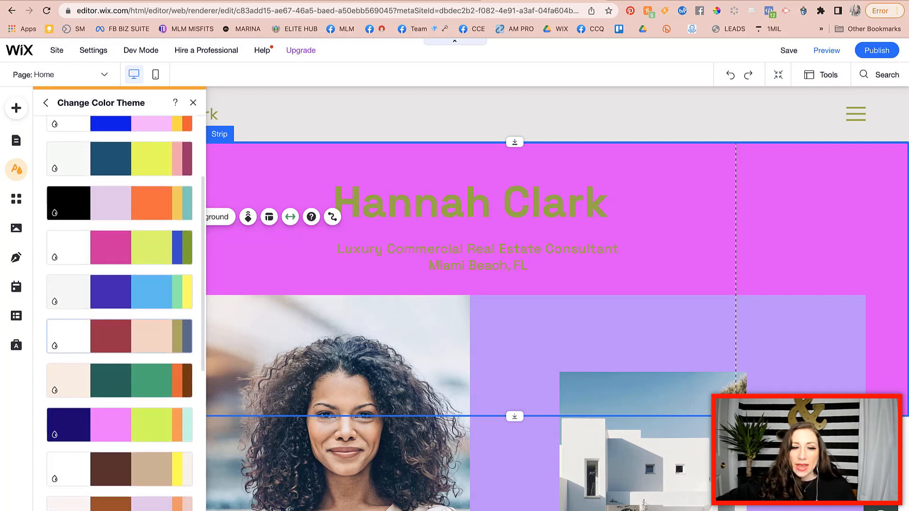
{"action": "scroll", "coordinate": [120, 313], "scroll_direction": "up", "scroll_amount": 10}
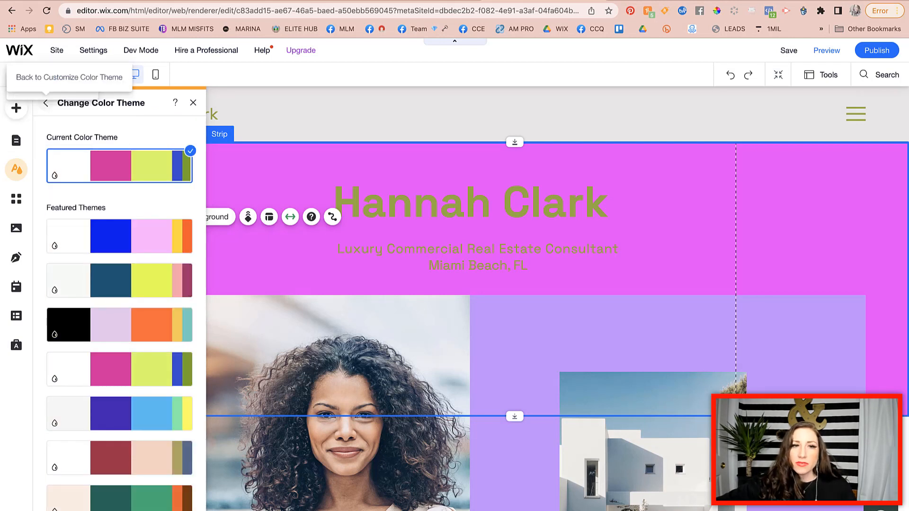
{"action": "left_click", "coordinate": [45, 102]}
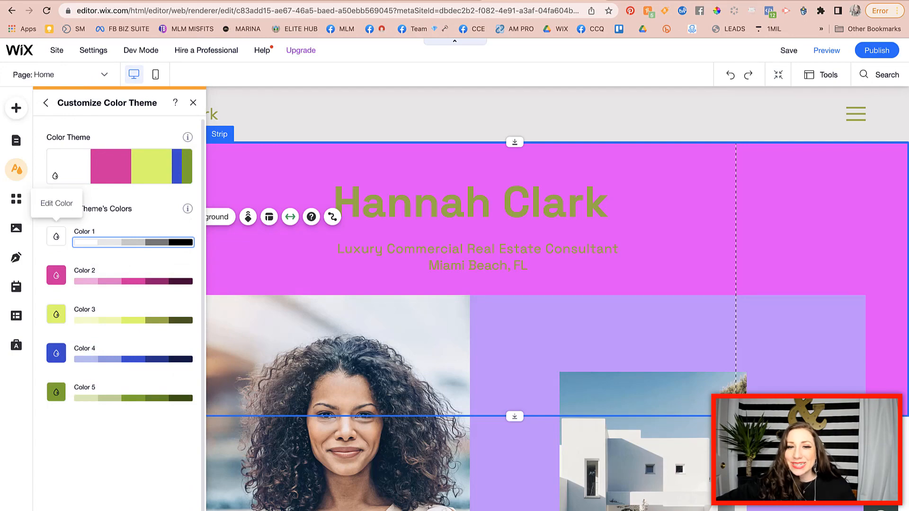
Step: Review how the theme's colors are used across the home page sections down past the testimonials
{"action": "scroll", "coordinate": [557, 298], "scroll_direction": "down", "scroll_amount": 15}
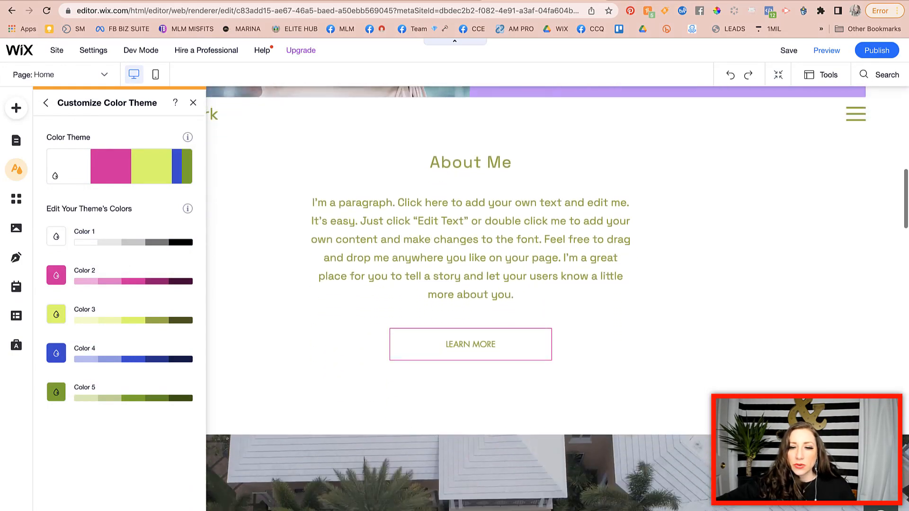
{"action": "scroll", "coordinate": [557, 298], "scroll_direction": "down", "scroll_amount": 9}
{"action": "scroll", "coordinate": [557, 299], "scroll_direction": "up", "scroll_amount": 5}
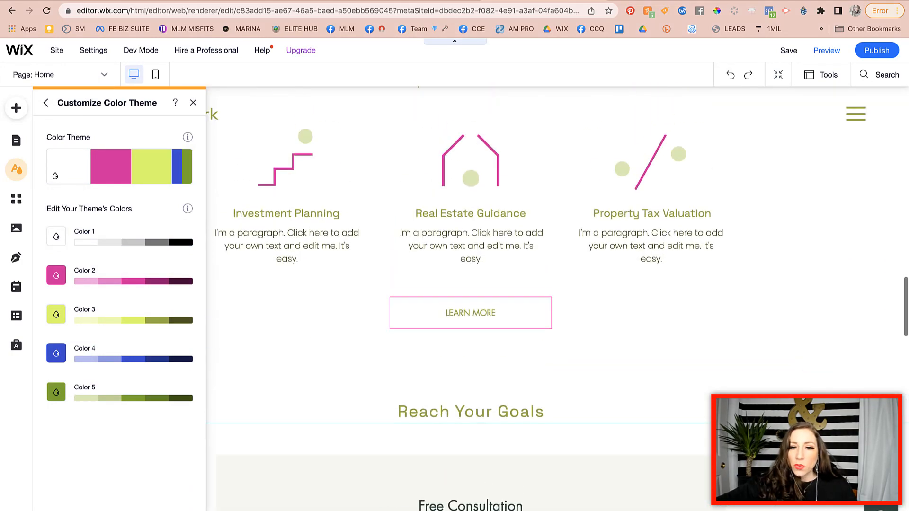
{"action": "scroll", "coordinate": [557, 298], "scroll_direction": "down", "scroll_amount": 5}
{"action": "scroll", "coordinate": [557, 298], "scroll_direction": "down", "scroll_amount": 5}
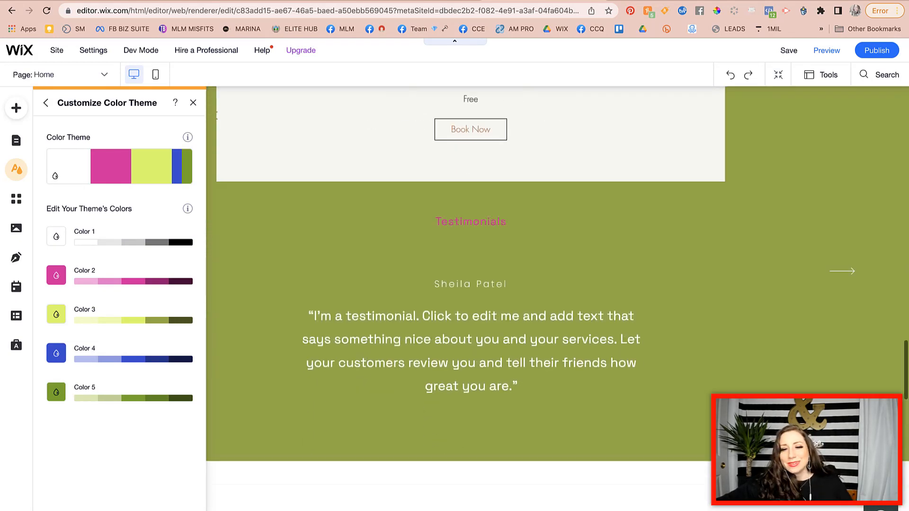
{"action": "scroll", "coordinate": [557, 298], "scroll_direction": "down", "scroll_amount": 5}
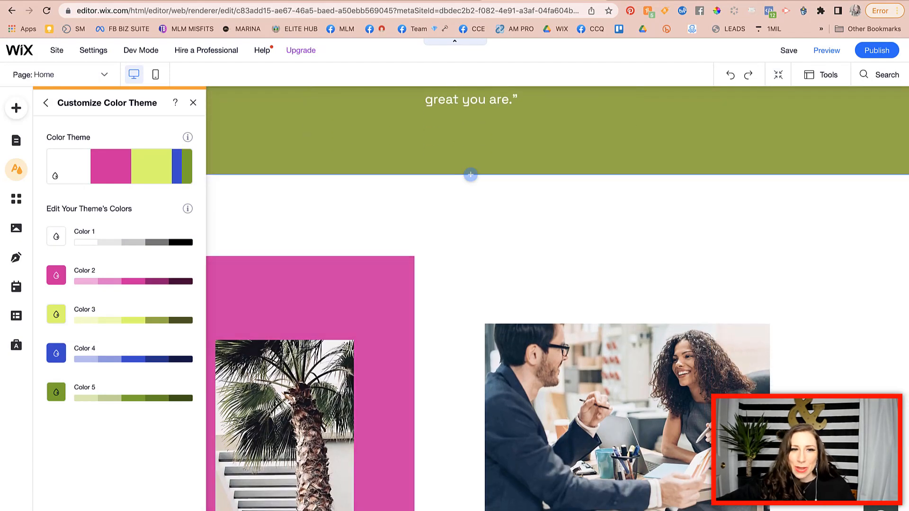
Step: Change the theme's Color 2 to the brighter pink #FF07BD and apply it
{"action": "left_click", "coordinate": [56, 275]}
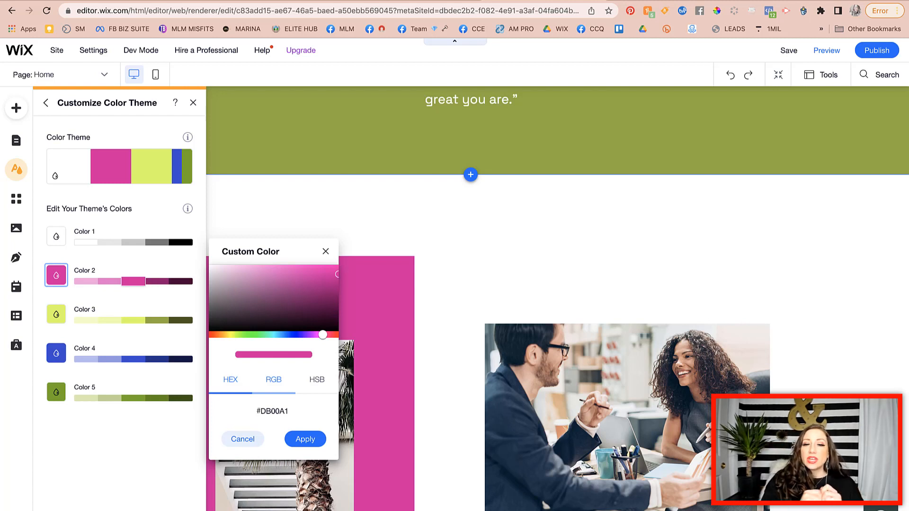
{"action": "left_click_drag", "start_coordinate": [261, 411], "coordinate": [289, 411]}
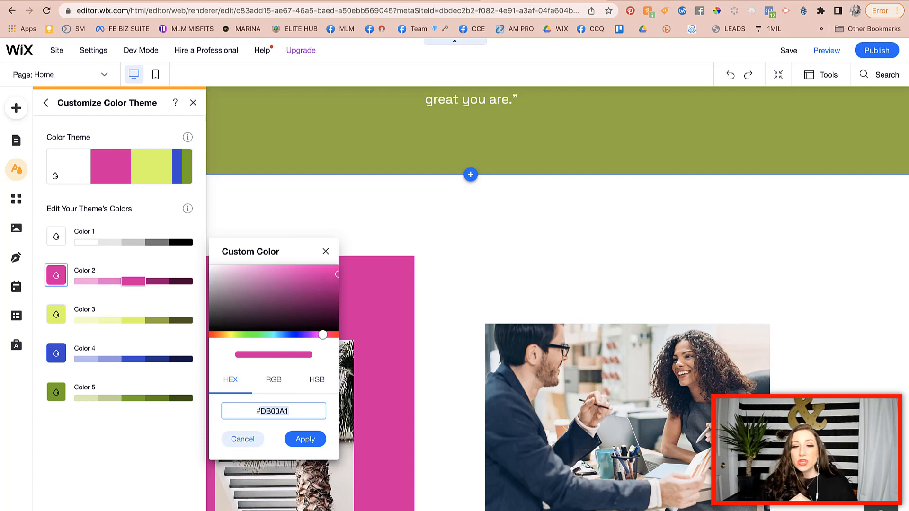
{"action": "mouse_move", "coordinate": [337, 274]}
{"action": "left_mouse_down"}
{"action": "mouse_move", "coordinate": [319, 275]}
{"action": "mouse_move", "coordinate": [335, 265]}
{"action": "left_mouse_up"}
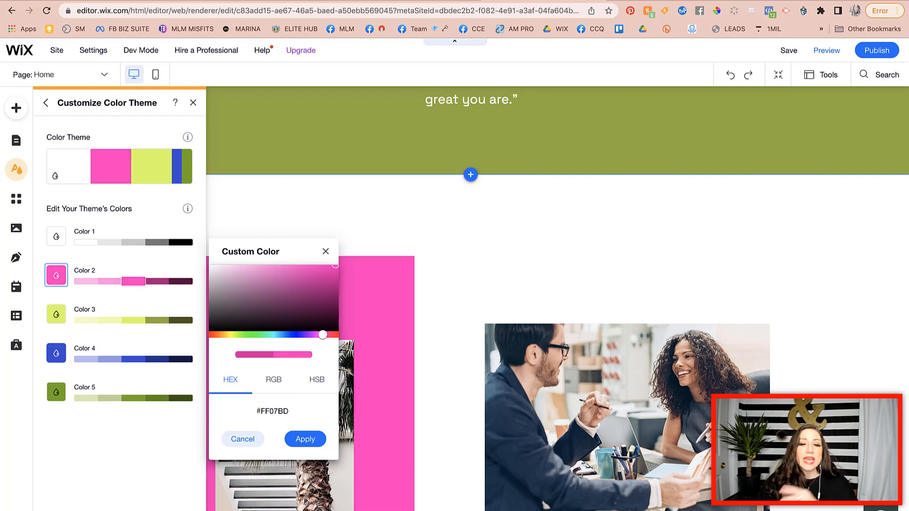
{"action": "left_click", "coordinate": [305, 439]}
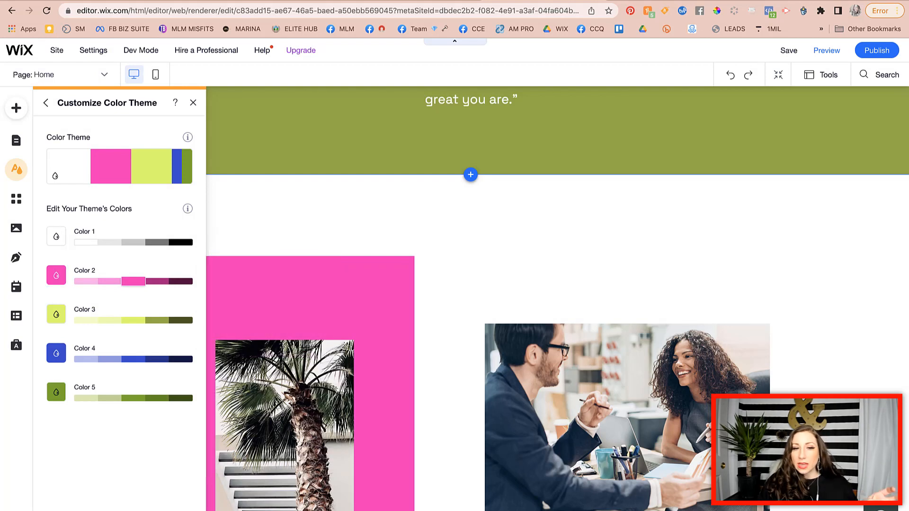
Step: Inspect the saturation and brightness of Color 2's two lightest shades and apply them as they are
{"action": "left_click", "coordinate": [110, 281]}
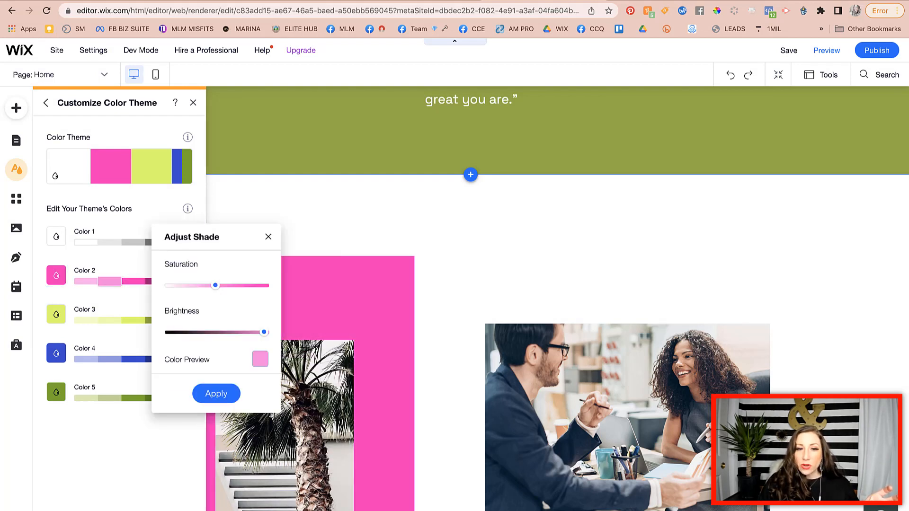
{"action": "left_click", "coordinate": [216, 394]}
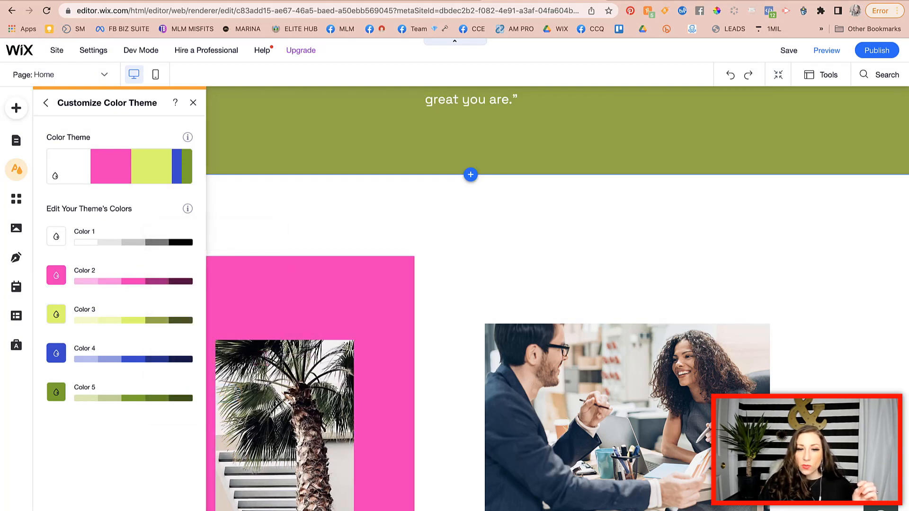
{"action": "left_click", "coordinate": [85, 282]}
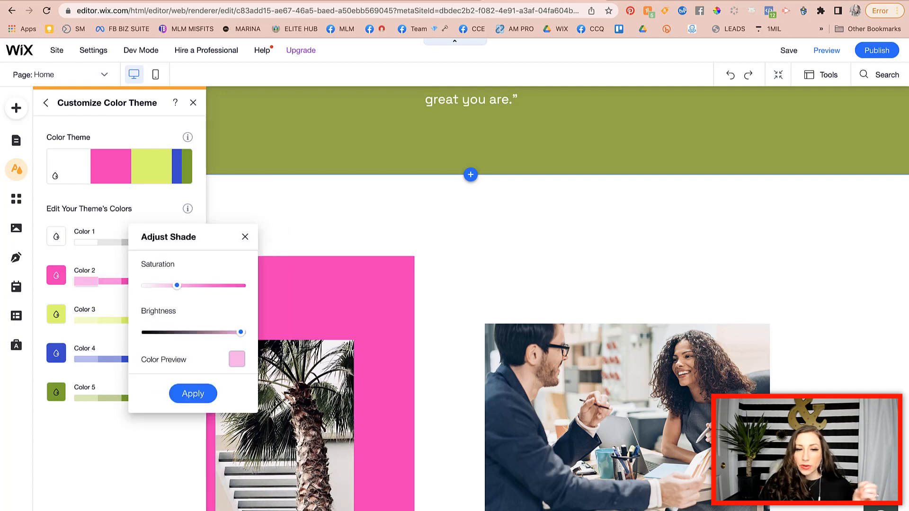
{"action": "left_click", "coordinate": [237, 359]}
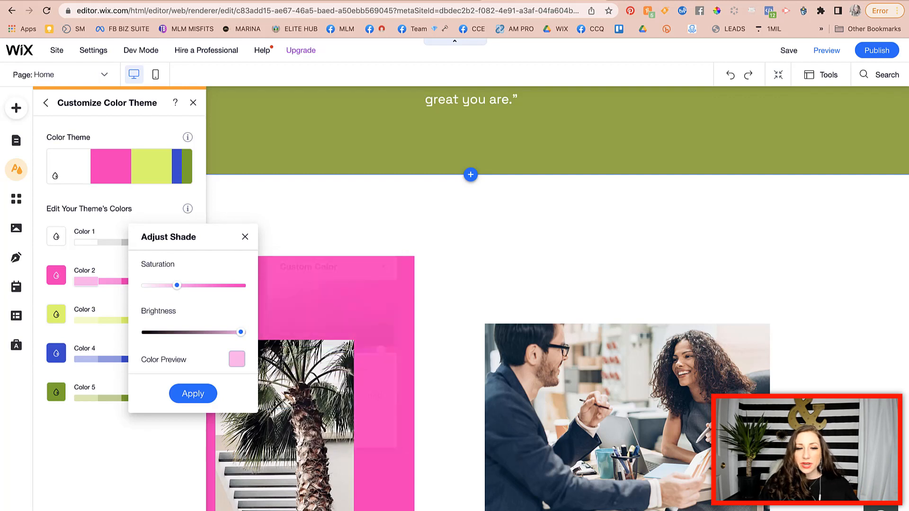
{"action": "left_click", "coordinate": [193, 393]}
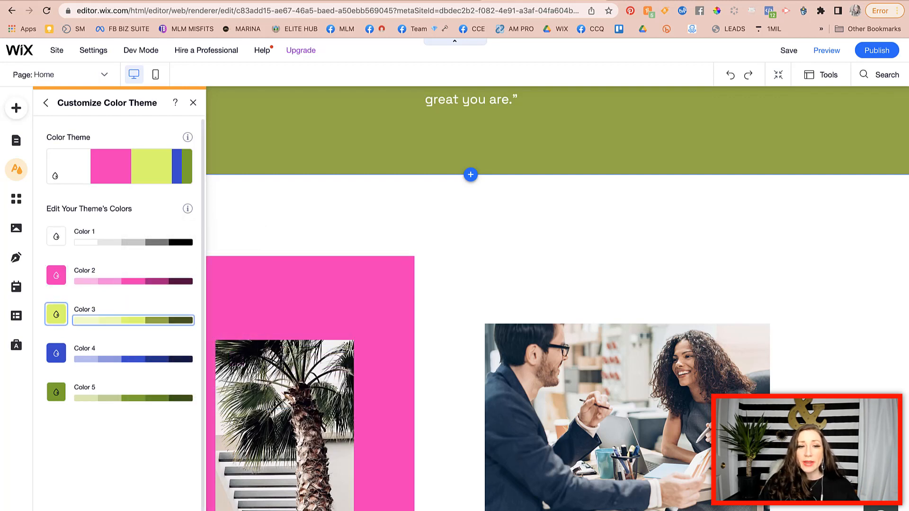
Step: Change the theme's Color 3 to a pinkish purple and Color 4 to the turquoise #2AFFDB
{"action": "left_click", "coordinate": [56, 314]}
{"action": "left_click_drag", "start_coordinate": [235, 374], "coordinate": [318, 373]}
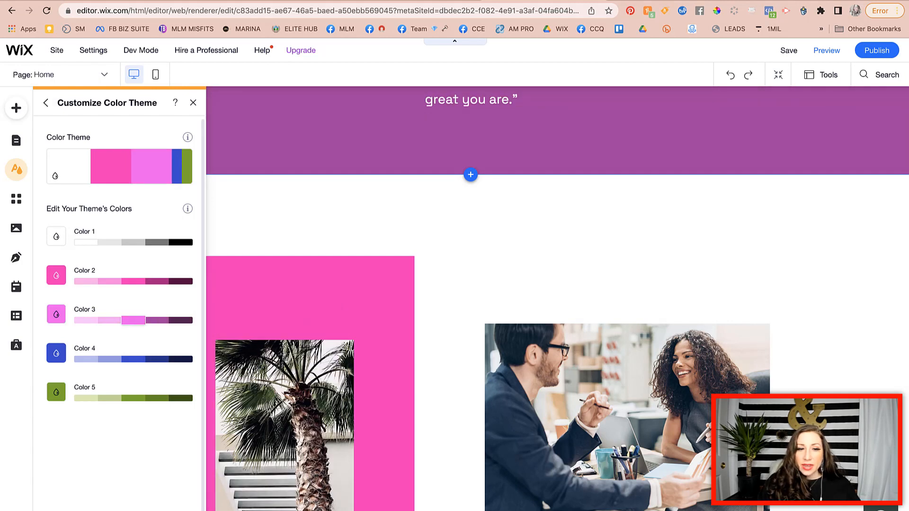
{"action": "left_click", "coordinate": [56, 353]}
{"action": "left_click_drag", "start_coordinate": [293, 412], "coordinate": [270, 413]}
{"action": "left_click_drag", "start_coordinate": [303, 353], "coordinate": [316, 345]}
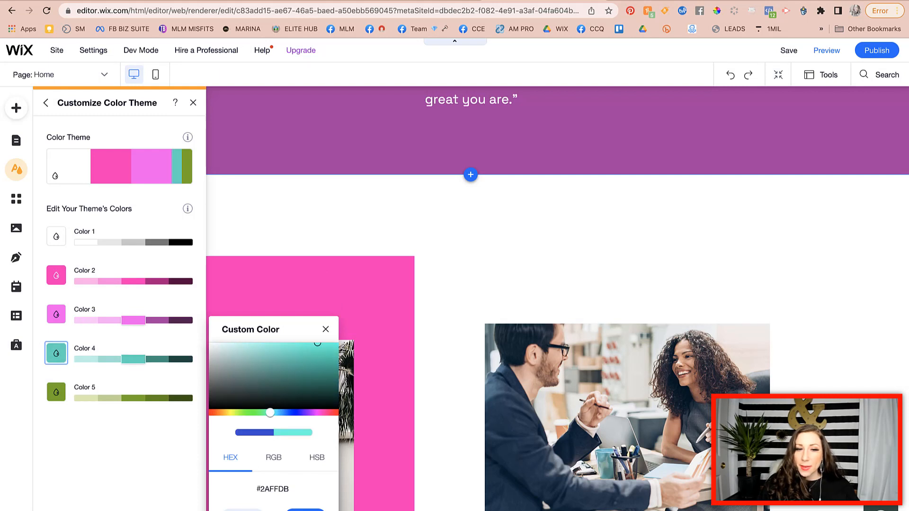
{"action": "left_click", "coordinate": [305, 510]}
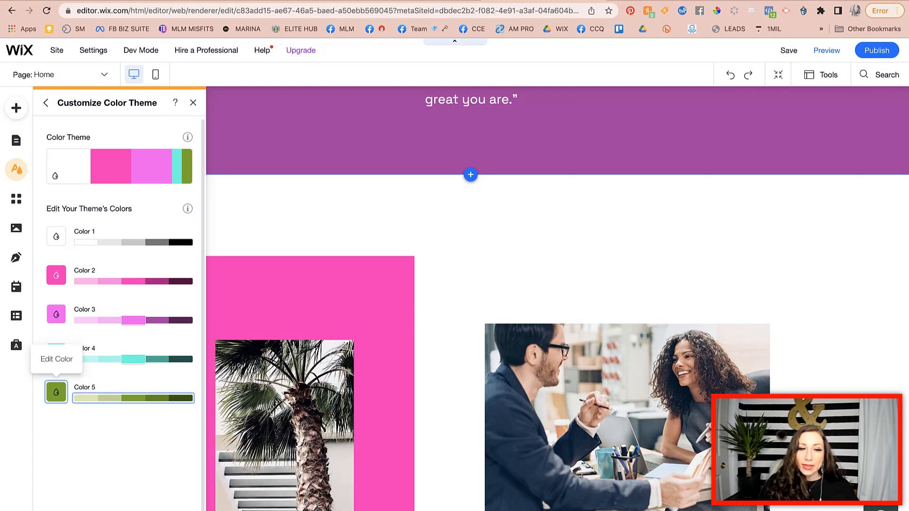
Step: Change the theme's Color 5 to a muted teal and apply it
{"action": "left_click", "coordinate": [56, 392]}
{"action": "left_click_drag", "start_coordinate": [237, 420], "coordinate": [268, 420]}
{"action": "left_click", "coordinate": [305, 509]}
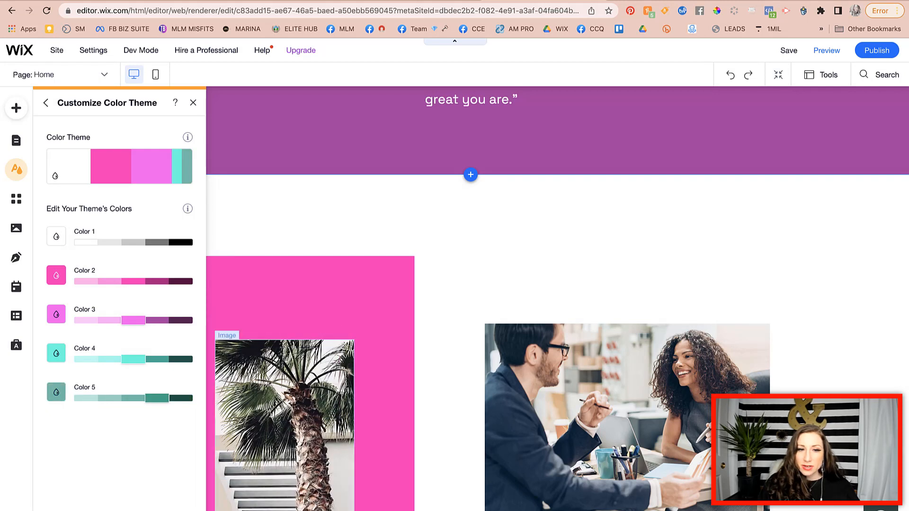
Step: Close the color theme settings and review the recolored home page down to the footer and back to the header
{"action": "mouse_move", "coordinate": [119, 167]}
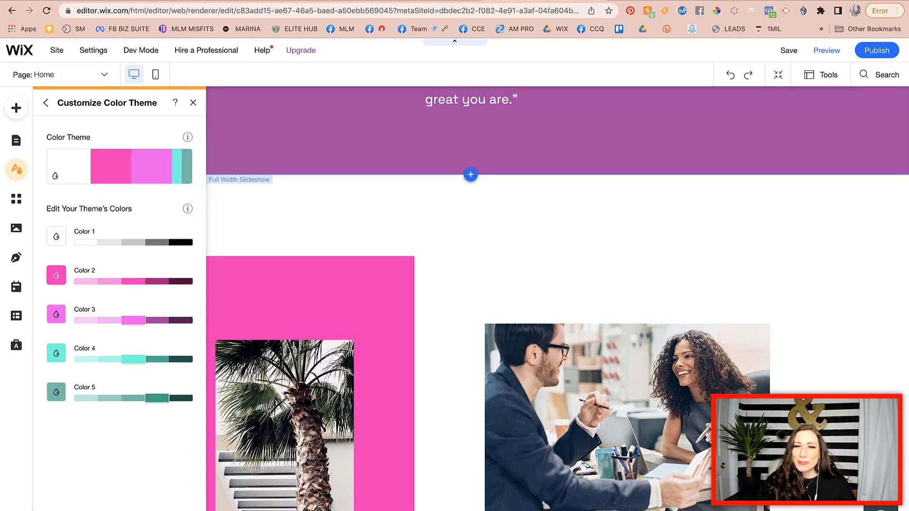
{"action": "left_click", "coordinate": [453, 250]}
{"action": "scroll", "coordinate": [453, 250], "scroll_direction": "down", "scroll_amount": 15}
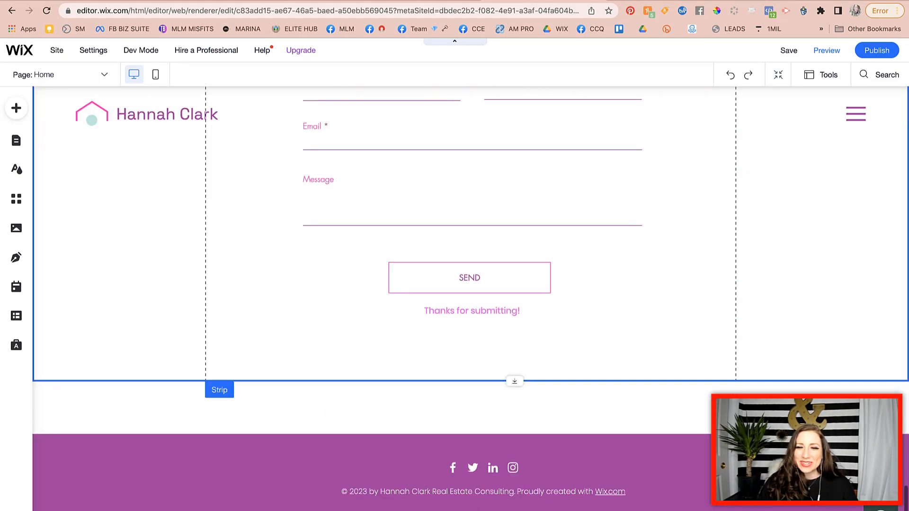
{"action": "scroll", "coordinate": [453, 250], "scroll_direction": "up", "scroll_amount": 18}
{"action": "scroll", "coordinate": [453, 249], "scroll_direction": "up", "scroll_amount": 20}
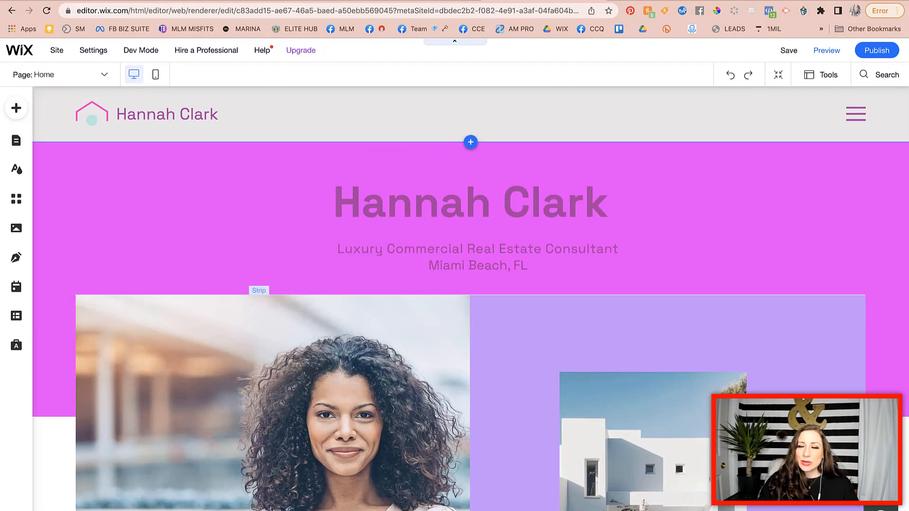
Step: Set the background color of the strip behind the main title to the theme's black, #000000
{"action": "scroll", "coordinate": [453, 249], "scroll_direction": "down", "scroll_amount": 10}
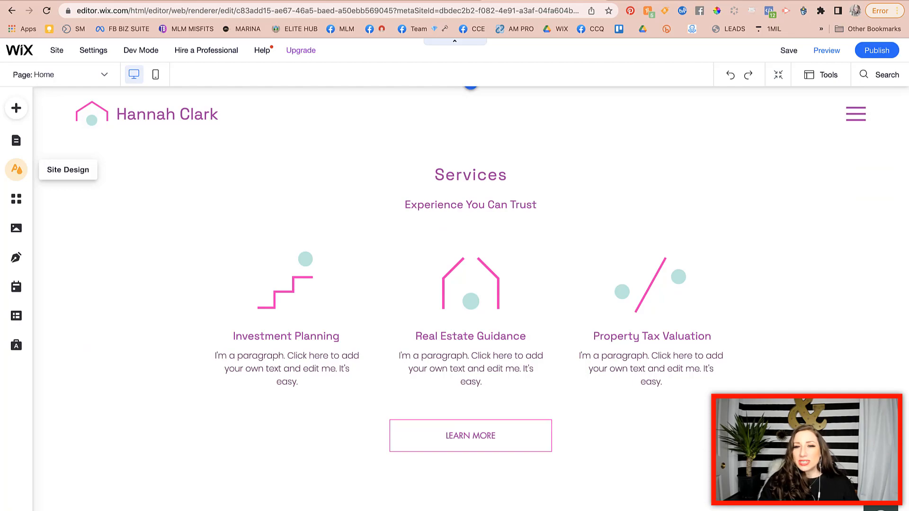
{"action": "scroll", "coordinate": [470, 284], "scroll_direction": "up", "scroll_amount": 10}
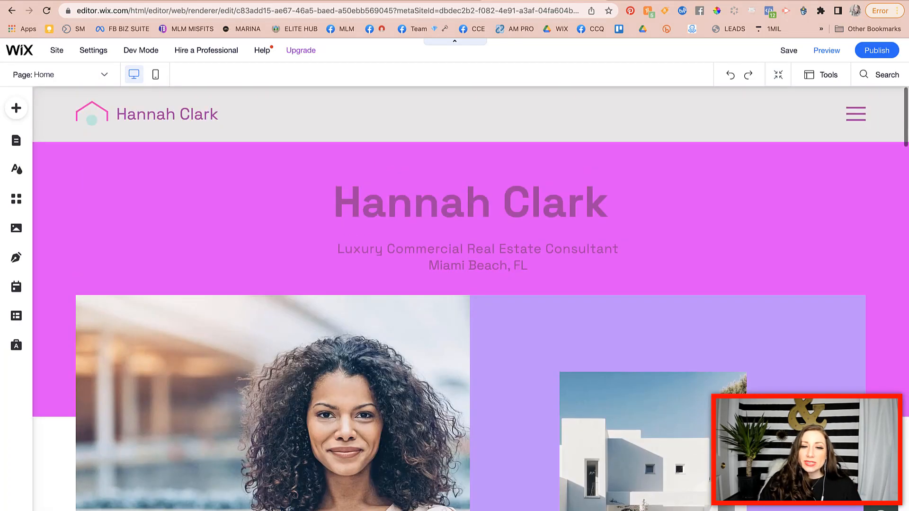
{"action": "left_click", "coordinate": [178, 216]}
{"action": "left_click", "coordinate": [122, 190]}
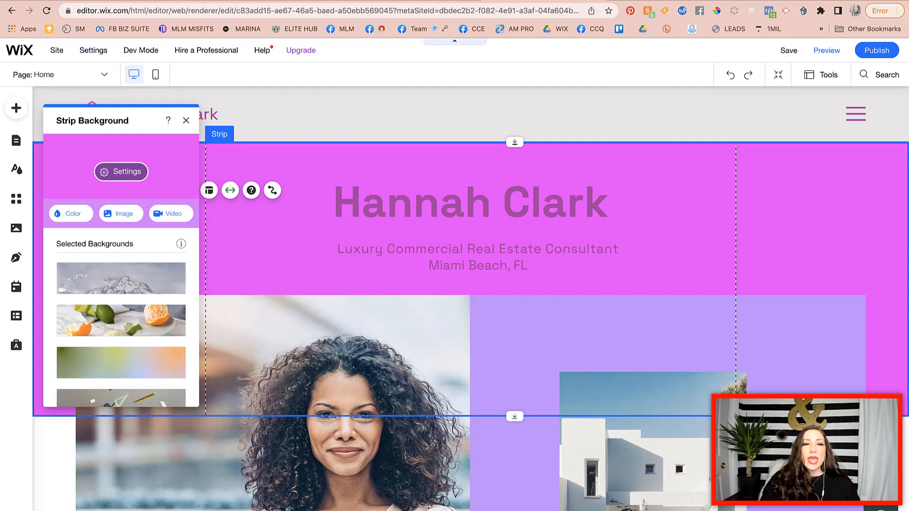
{"action": "left_click", "coordinate": [71, 213]}
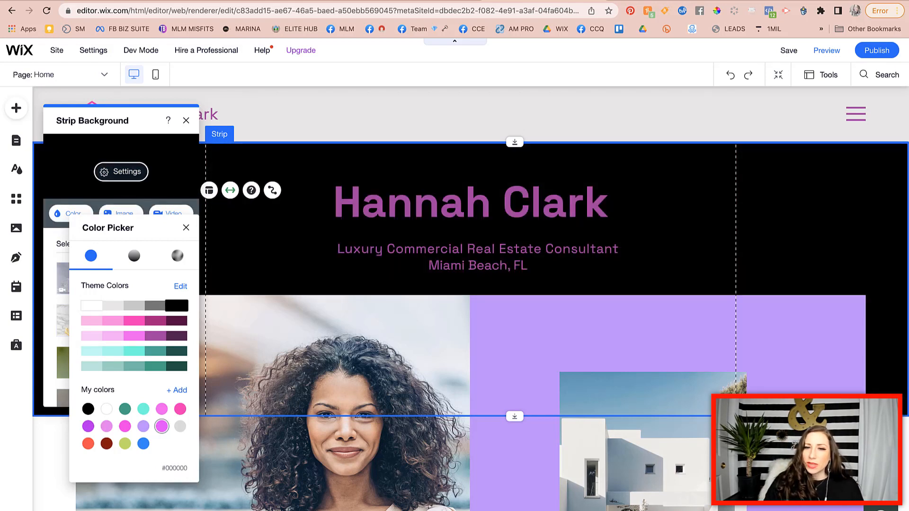
{"action": "left_click", "coordinate": [177, 305]}
{"action": "left_click", "coordinate": [186, 228]}
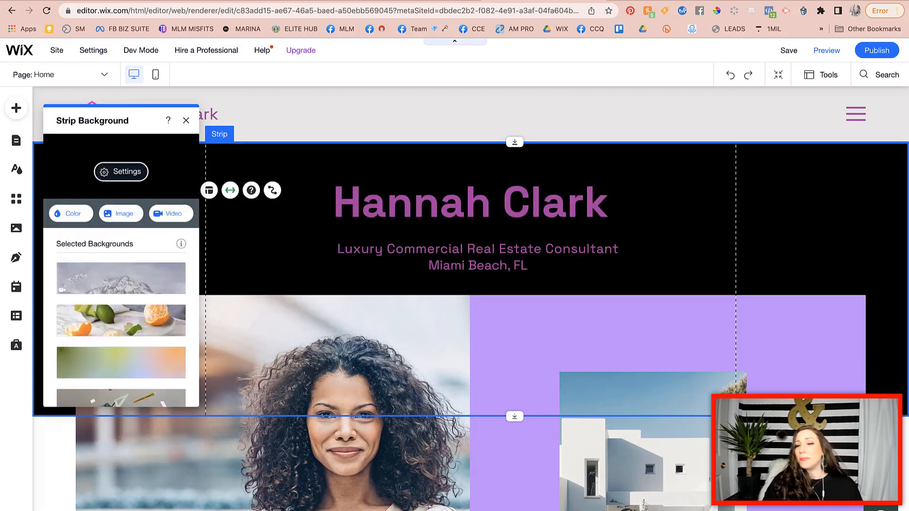
Step: Open the site's theme color settings from the background color picker of the column behind the house photo, and close them
{"action": "left_click", "coordinate": [776, 360]}
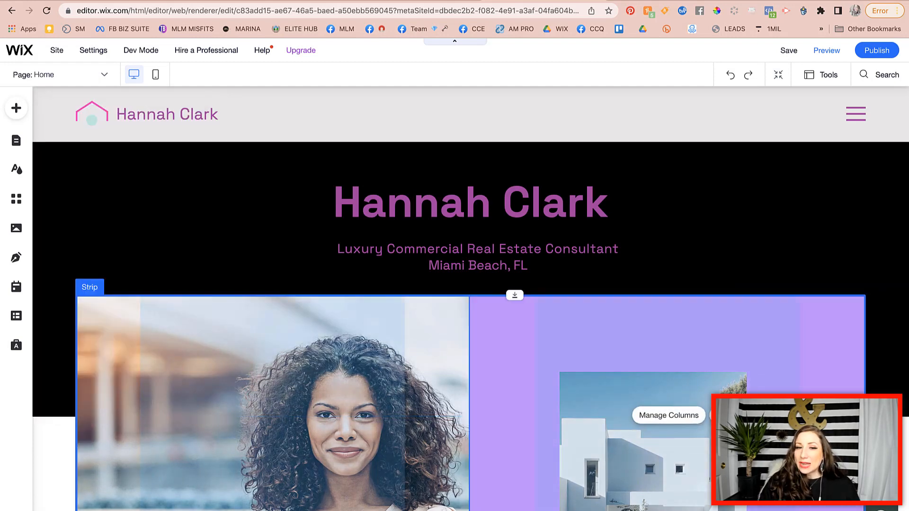
{"action": "scroll", "coordinate": [776, 360], "scroll_direction": "down", "scroll_amount": 7}
{"action": "scroll", "coordinate": [776, 360], "scroll_direction": "up", "scroll_amount": 3}
{"action": "scroll", "coordinate": [776, 359], "scroll_direction": "up", "scroll_amount": 2}
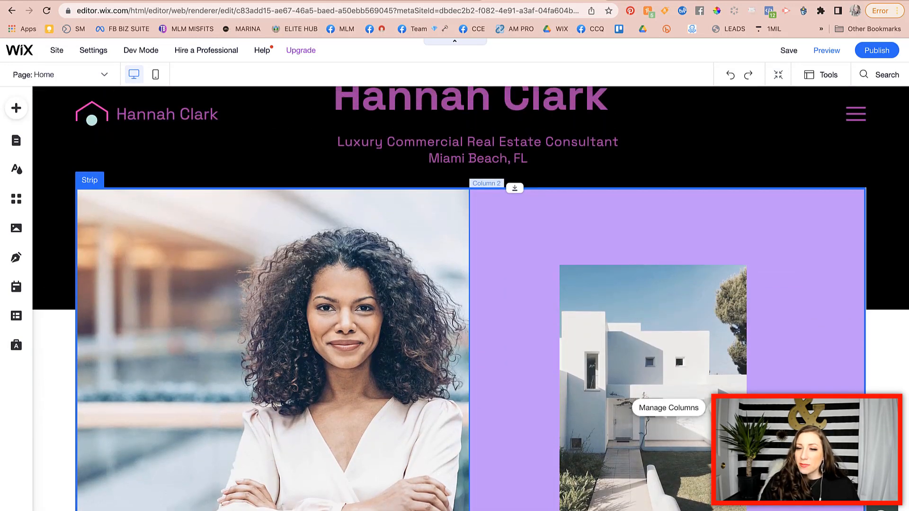
{"action": "left_click", "coordinate": [777, 350]}
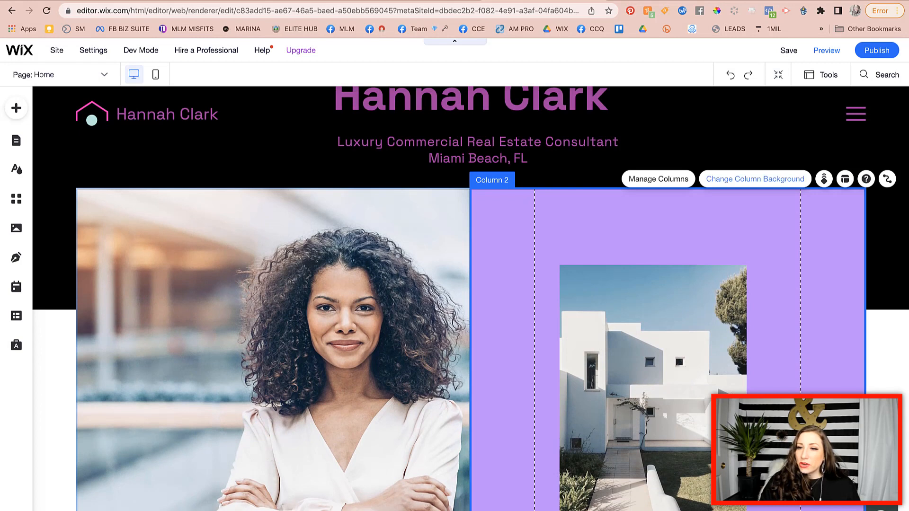
{"action": "left_click", "coordinate": [755, 179]}
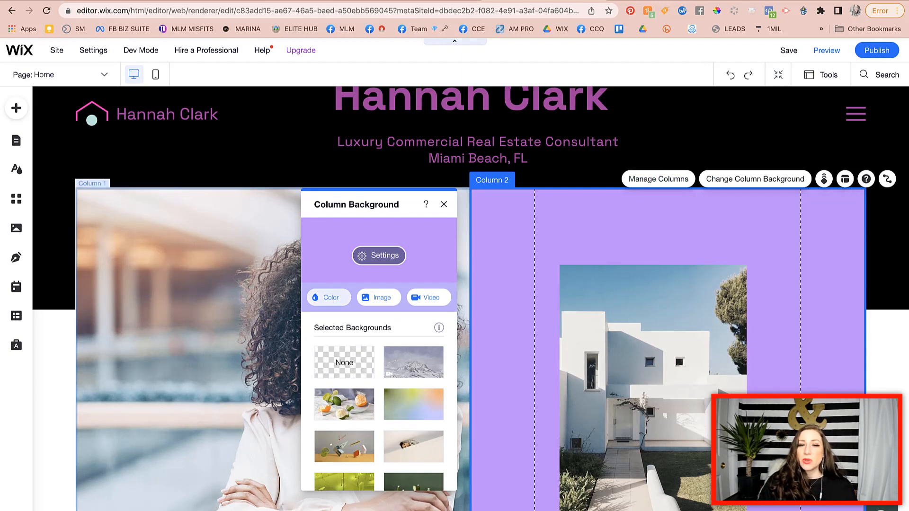
{"action": "left_click", "coordinate": [329, 297]}
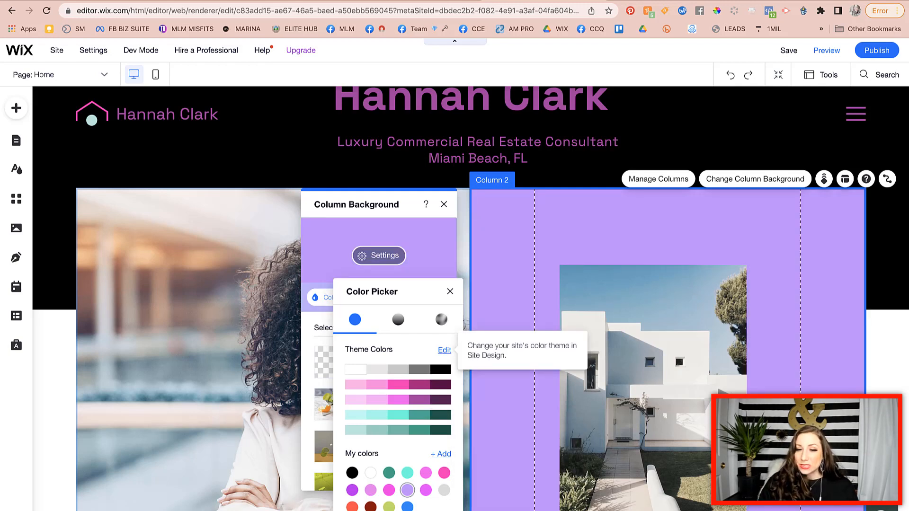
{"action": "left_click", "coordinate": [444, 350]}
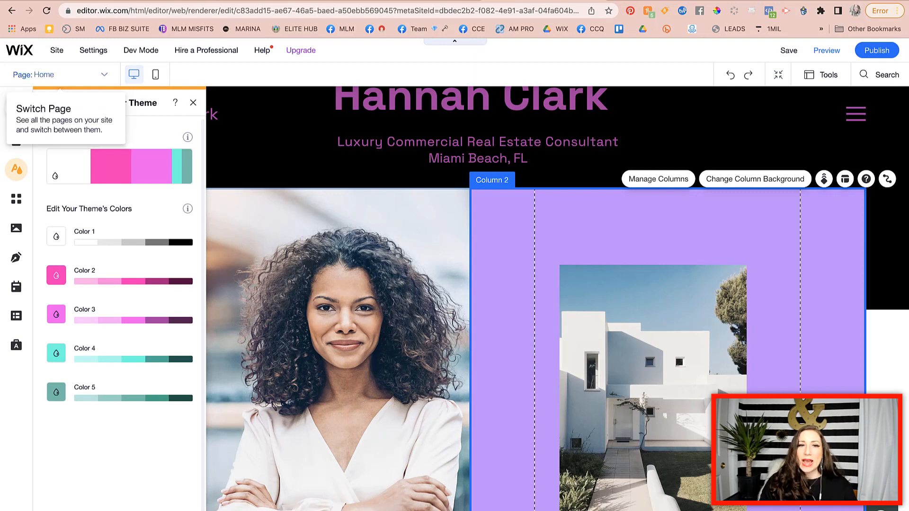
{"action": "left_click", "coordinate": [193, 102]}
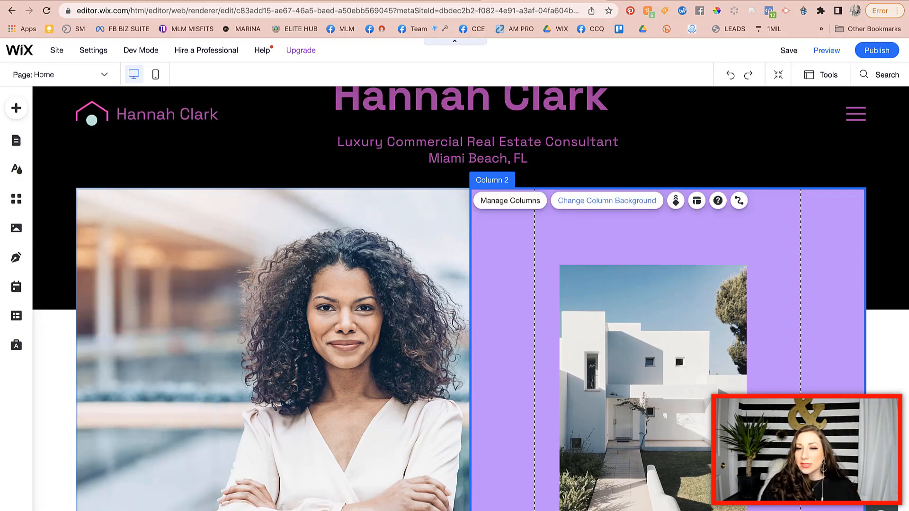
Step: Set the background of the column behind the house photo to the theme's bright pink, the middle shade of Color 2
{"action": "left_click", "coordinate": [606, 200]}
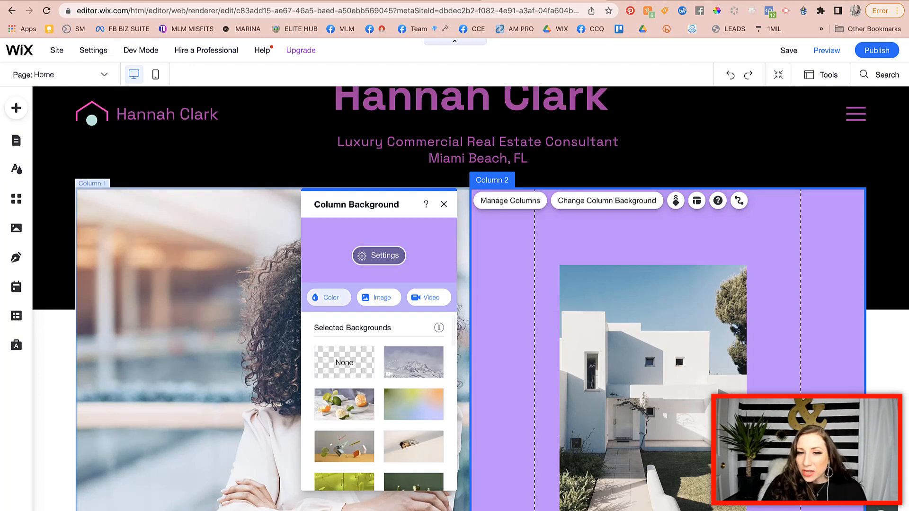
{"action": "left_click", "coordinate": [328, 298]}
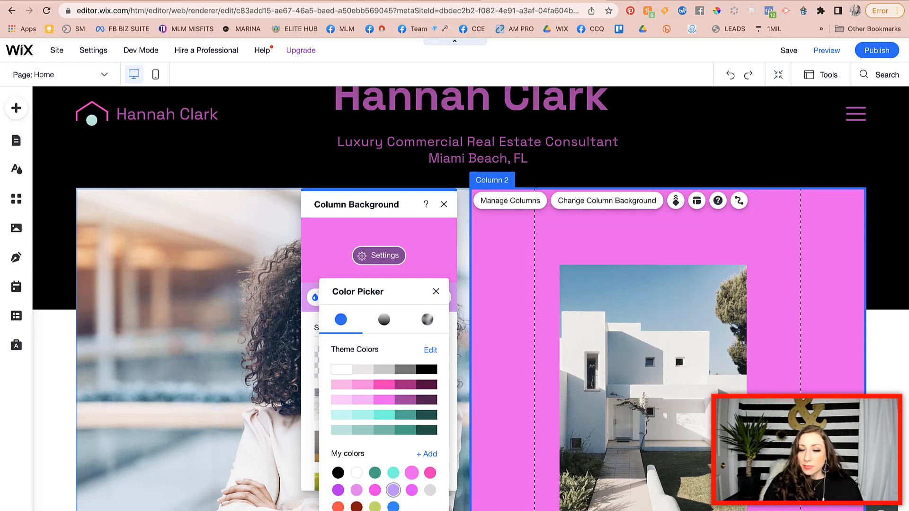
{"action": "left_click", "coordinate": [411, 473]}
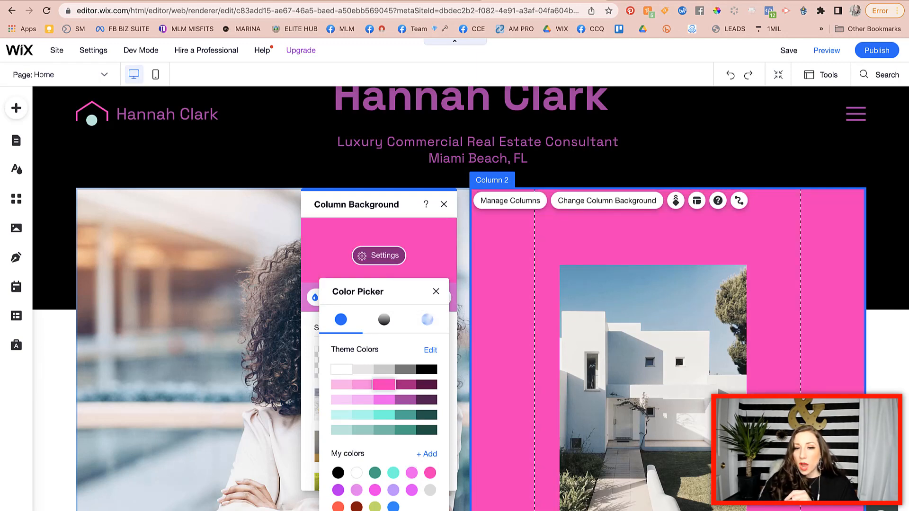
{"action": "left_click", "coordinate": [436, 292]}
{"action": "left_click", "coordinate": [443, 204]}
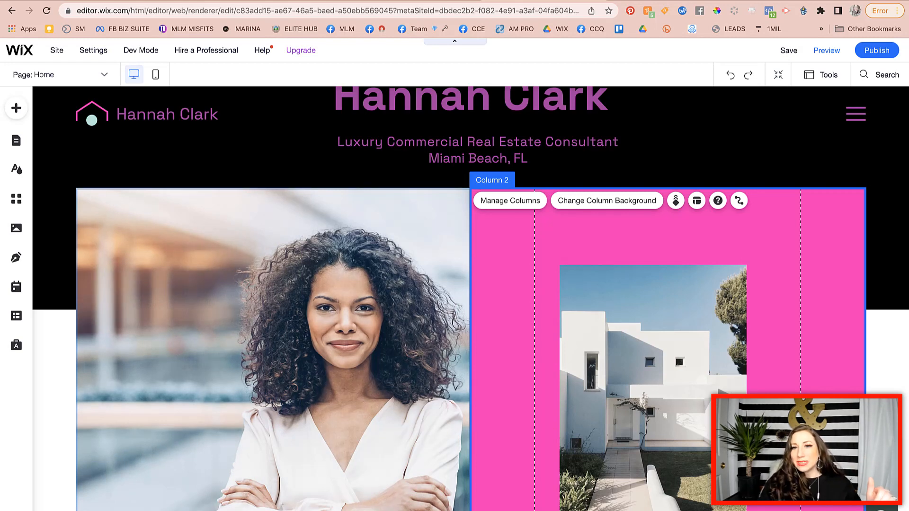
{"action": "scroll", "coordinate": [470, 298], "scroll_direction": "down", "scroll_amount": 10}
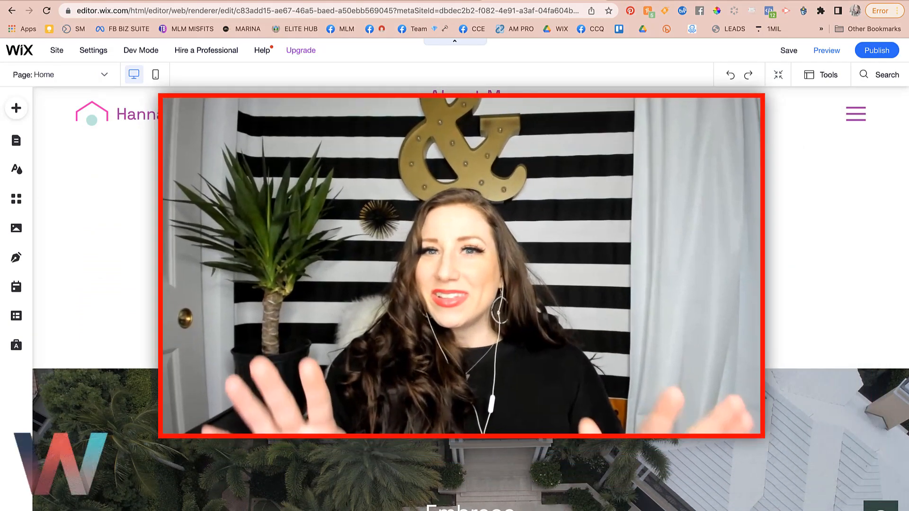
{"action": "scroll", "coordinate": [470, 298], "scroll_direction": "down", "scroll_amount": 1}
{"action": "scroll", "coordinate": [470, 298], "scroll_direction": "down", "scroll_amount": 6}
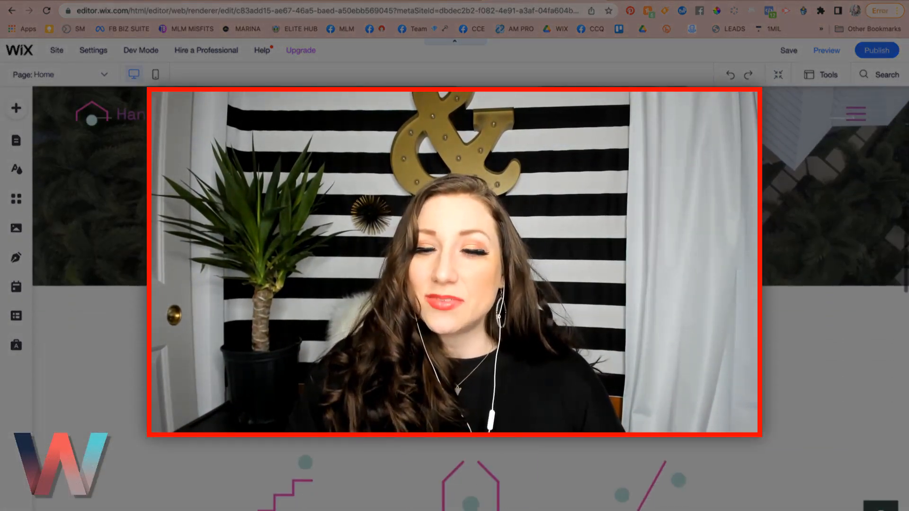
{"action": "scroll", "coordinate": [470, 298], "scroll_direction": "up", "scroll_amount": 15}
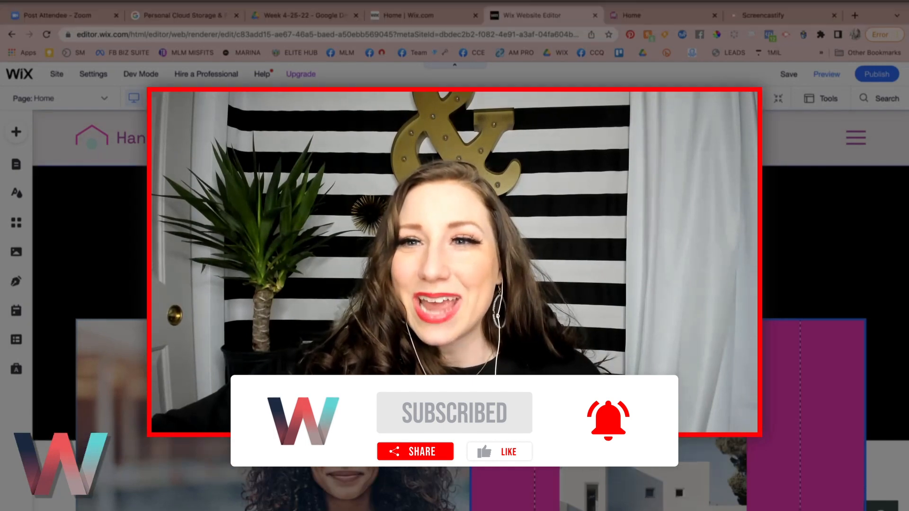
{"action": "left_click", "coordinate": [644, 1]}
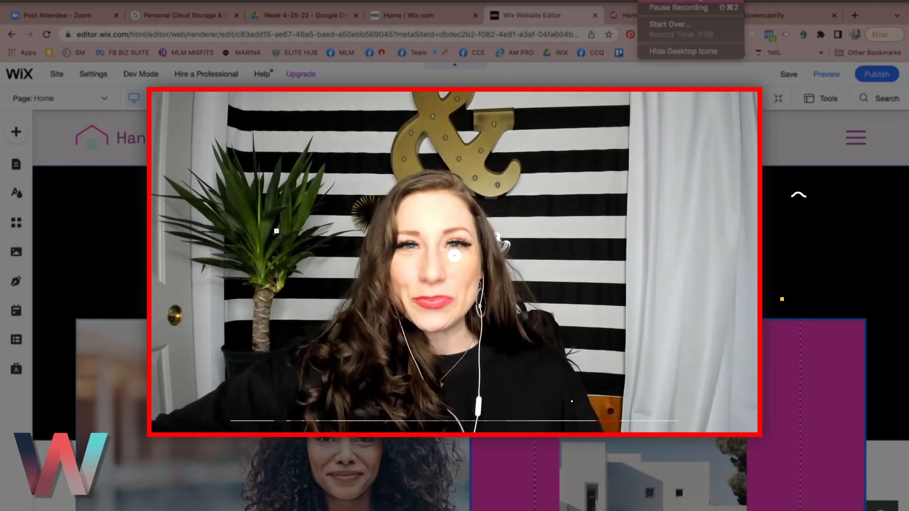